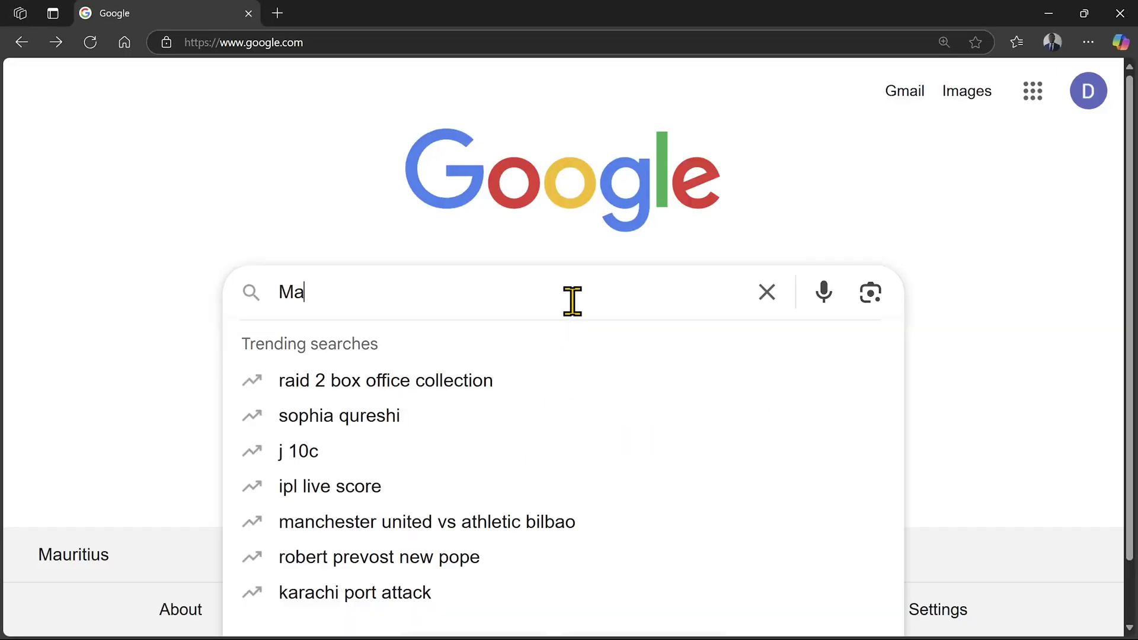
Type 'Master PowerPoint animations' into the Google search box in Edge
type("PowerPoint animations")
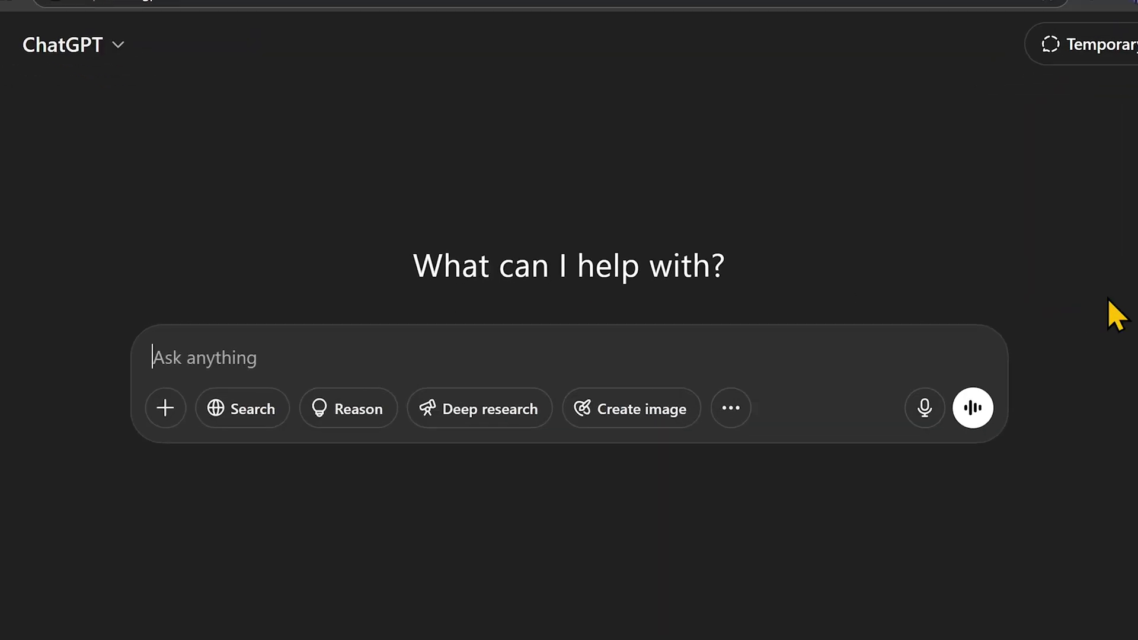
Ask ChatGPT 'Explain the types of PowerPoint animations and when to use them.'
type("Expl")
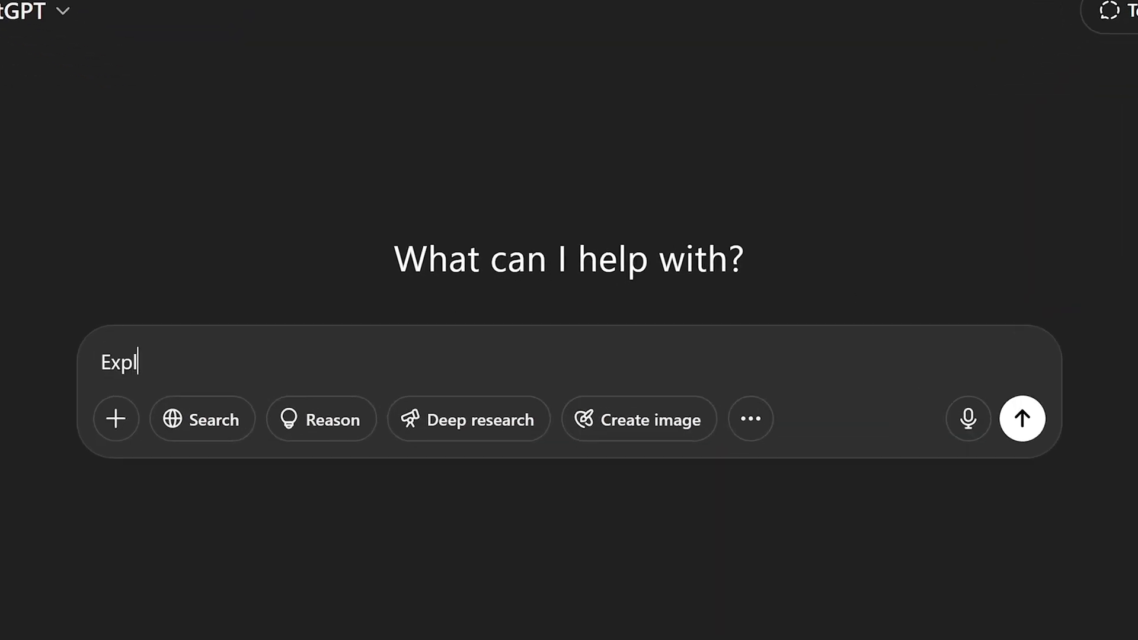
type("ain the types of ")
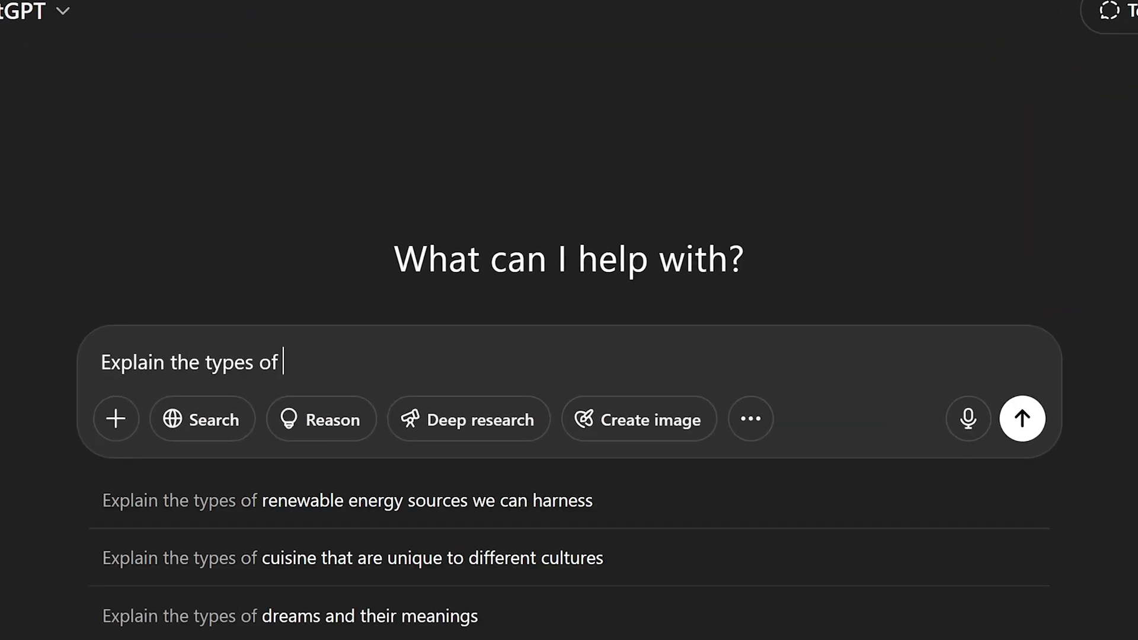
type("PowerPoint animatio")
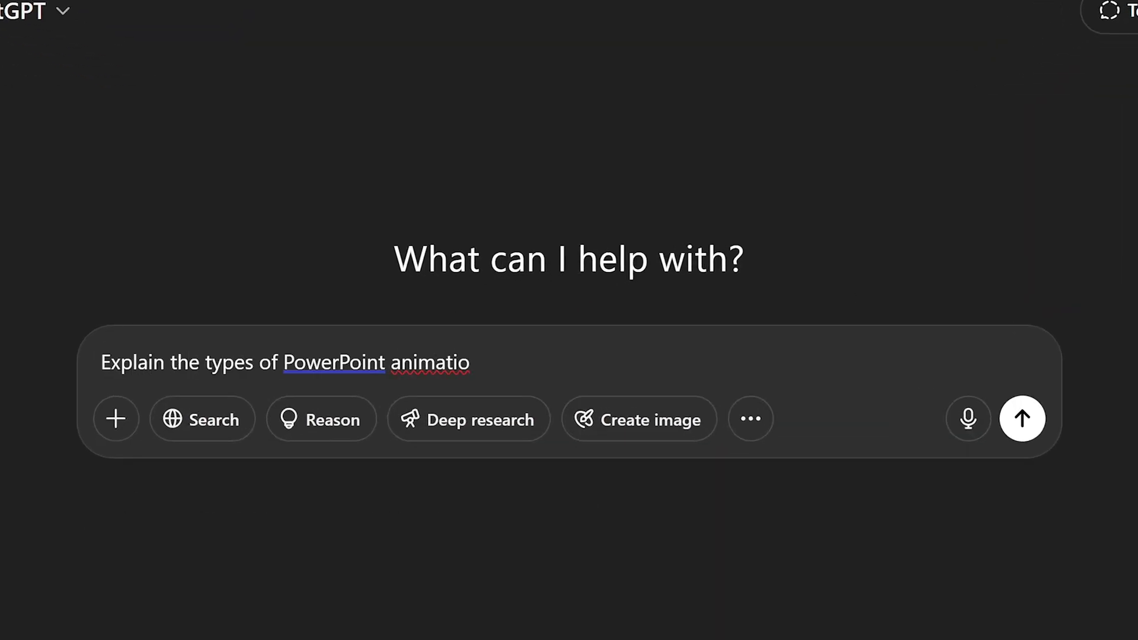
type("ns and when to use")
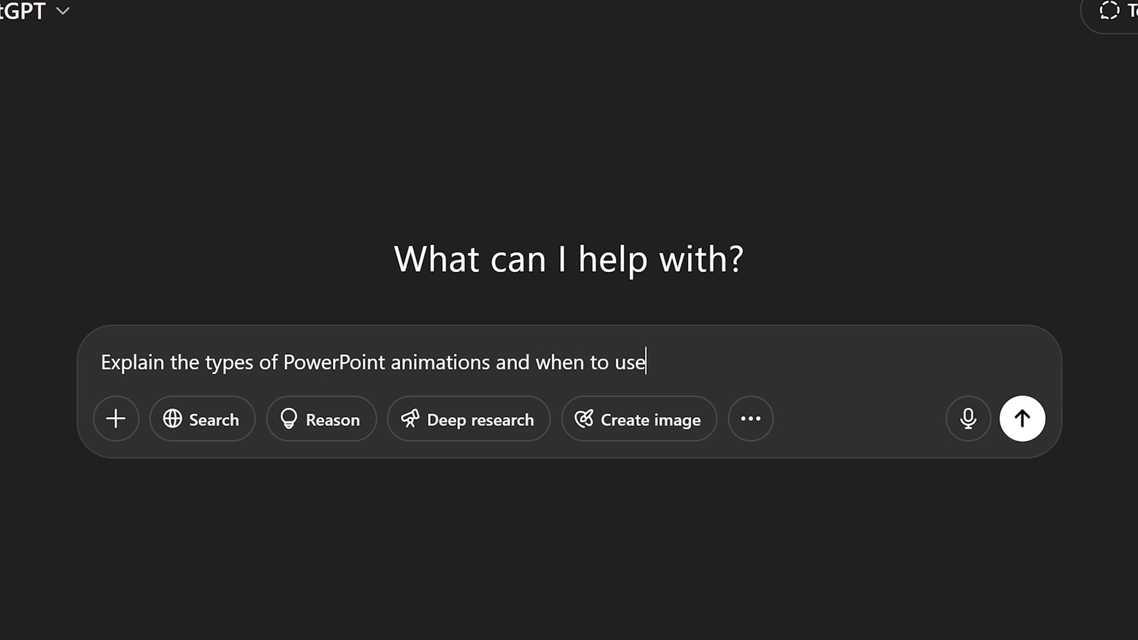
type(" them.")
key("Return")
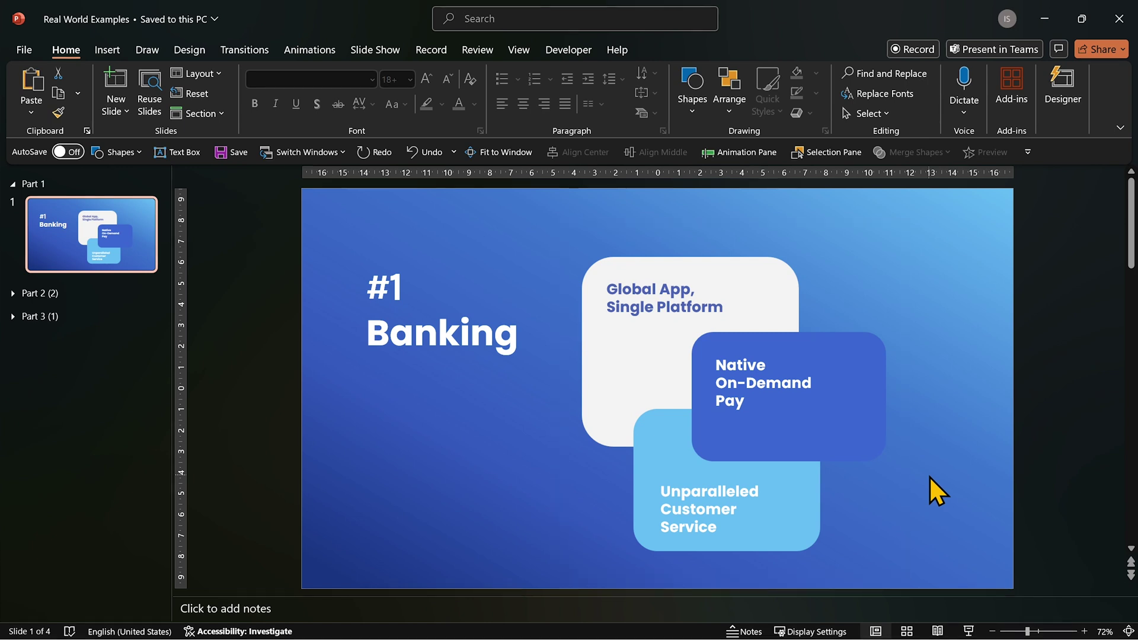
Give the Global App card a Fade entrance with a slightly longer duration
left_click(627, 388)
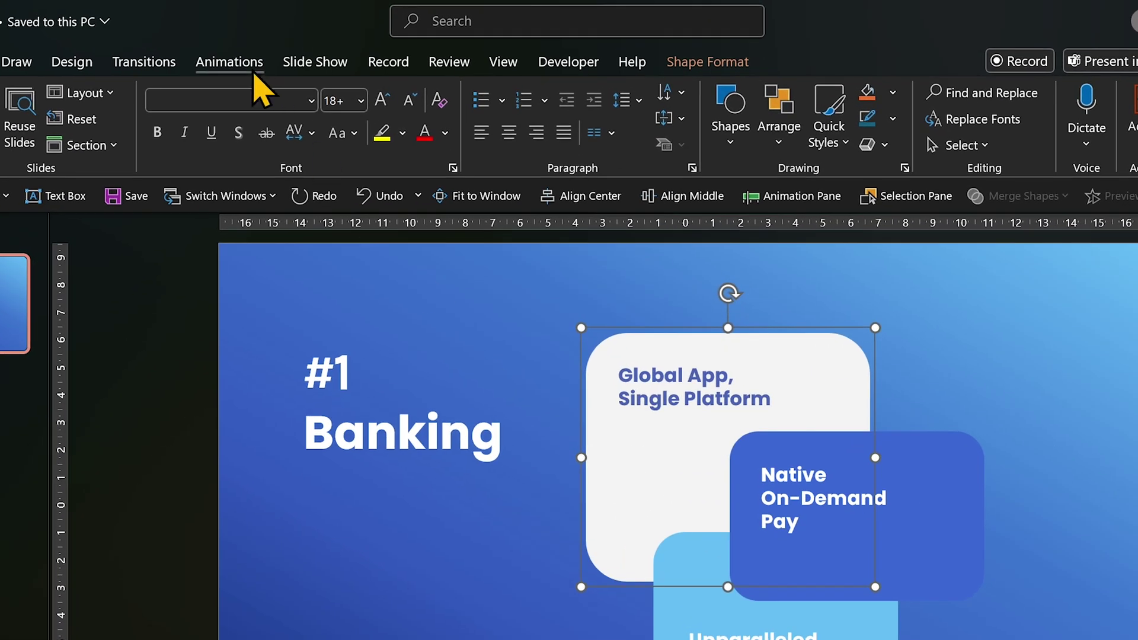
left_click(253, 70)
left_click(138, 135)
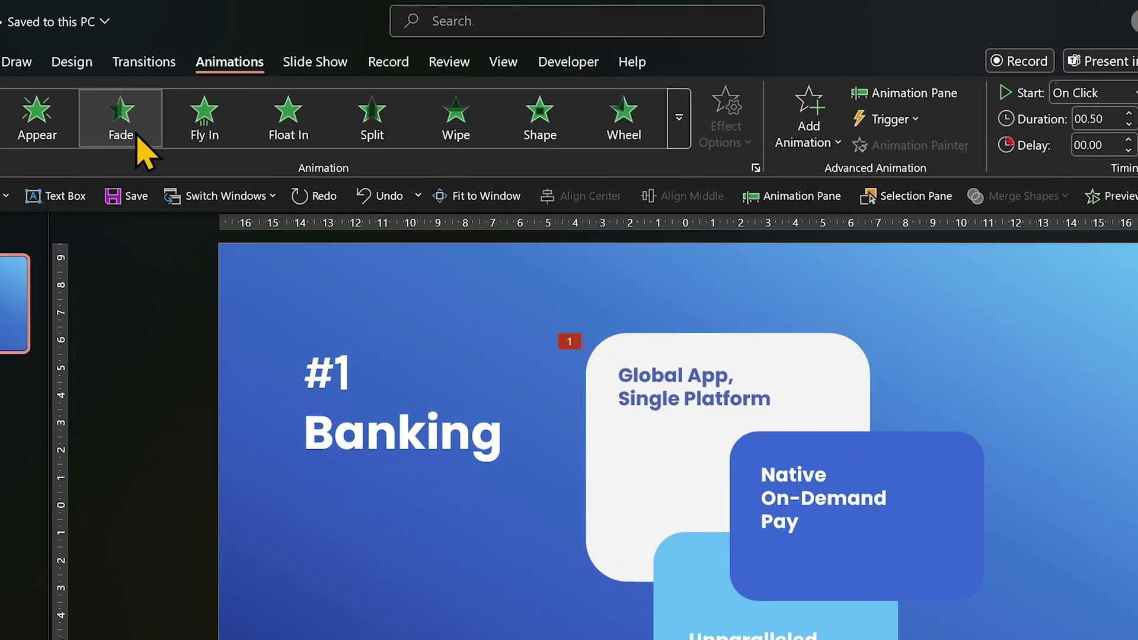
left_click(1129, 114)
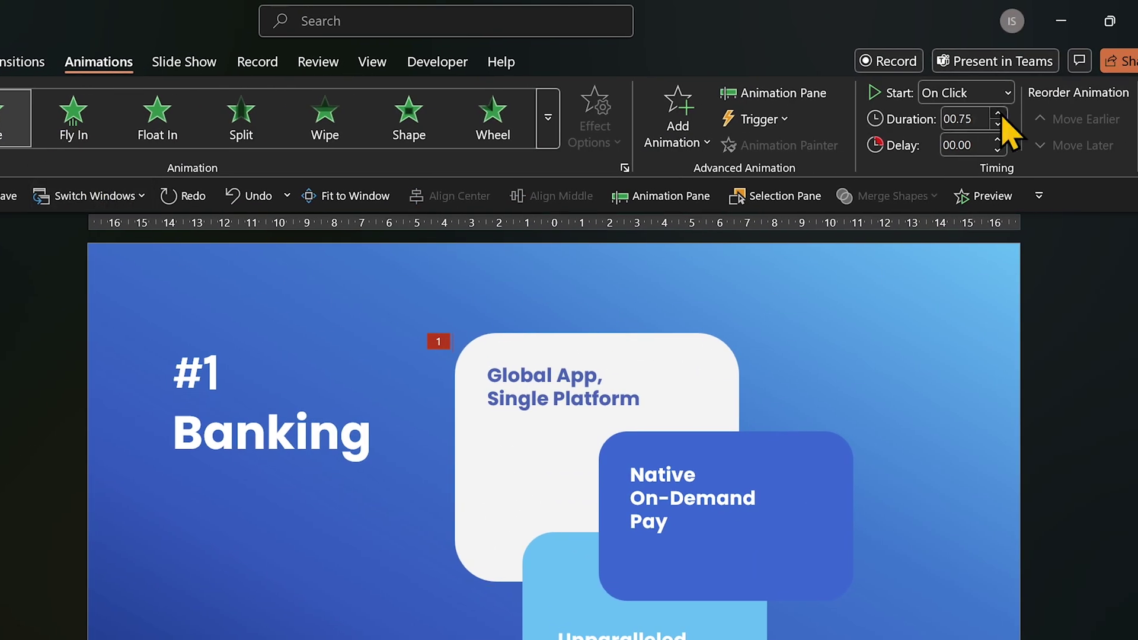
Copy the fade with Animation Painter to the Customer Service and On-Demand Pay cards
left_click(698, 376)
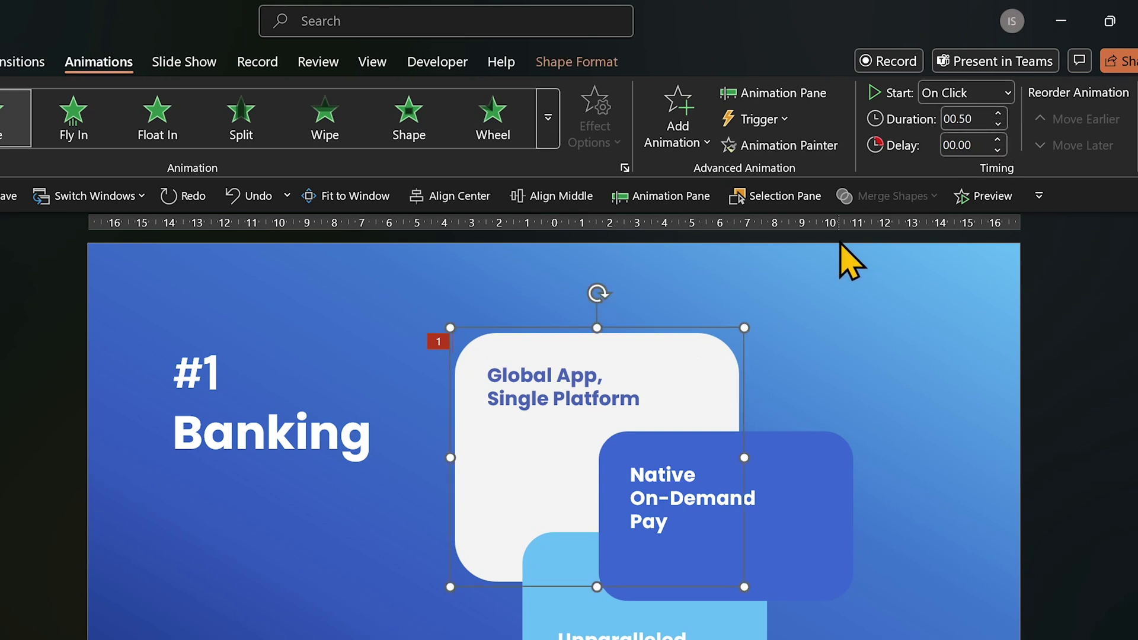
left_click(803, 147)
left_click(731, 639)
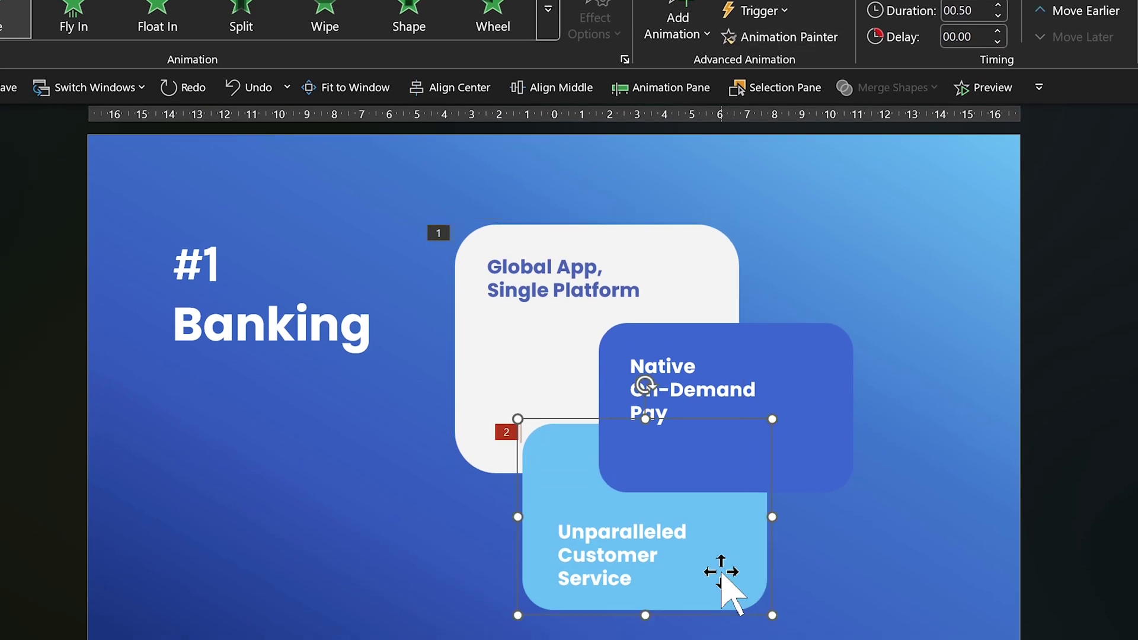
left_click(831, 406)
left_click(889, 585)
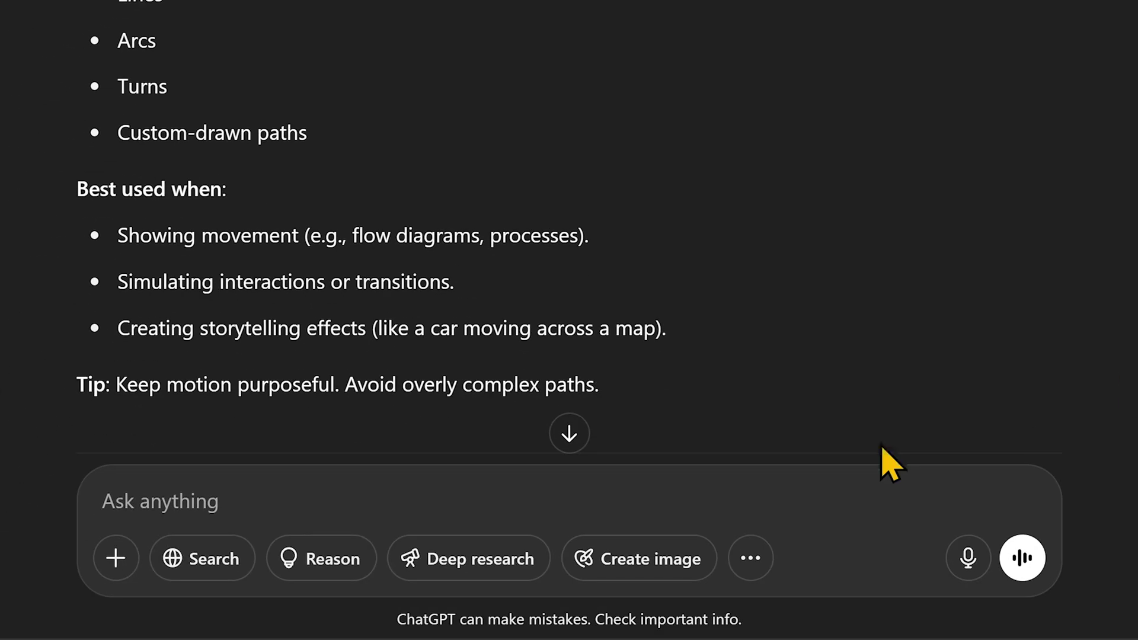
Ask ChatGPT to suggest animation ideas for a slide introducing a new product
type("Suggest animation ideas for a slide introducing a new product")
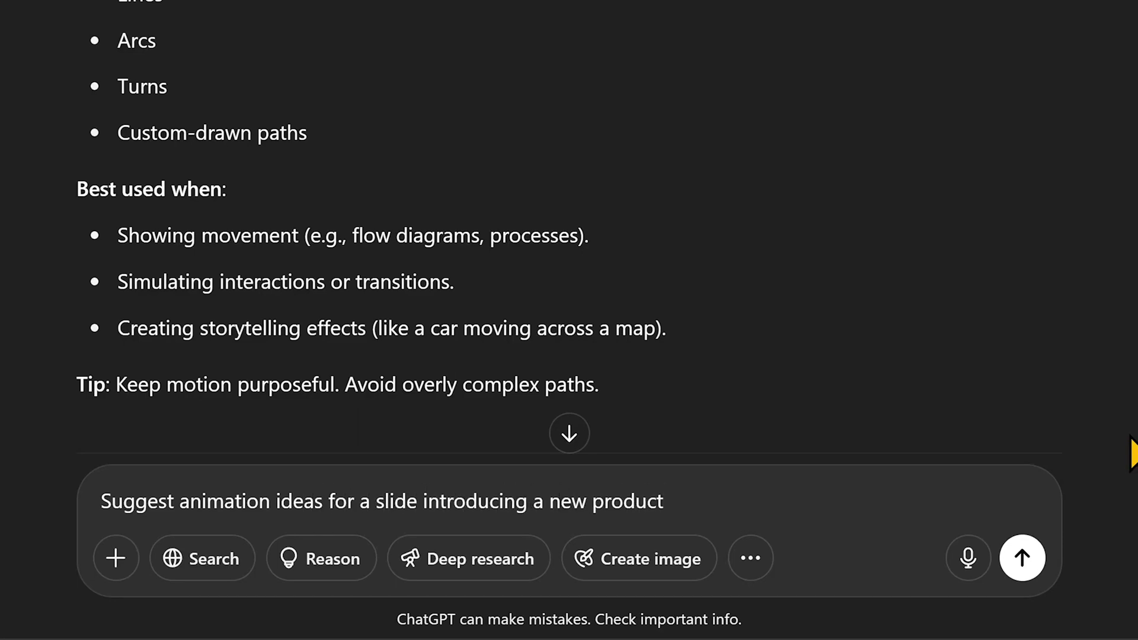
key("Return")
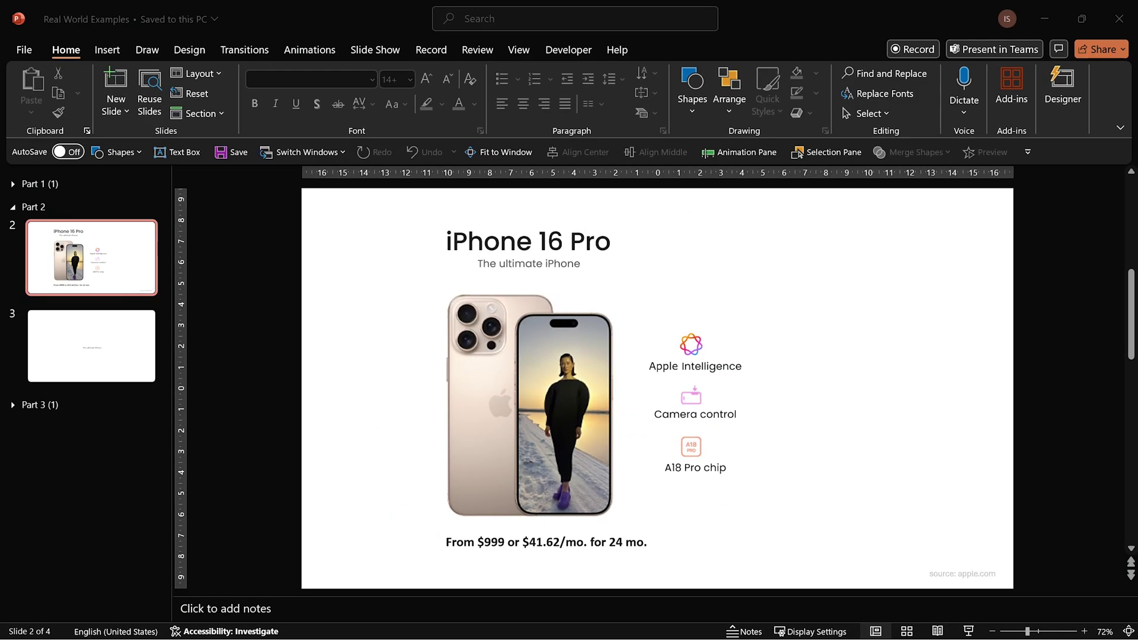
Give the iPhone 16 Pro title a Fade entrance and the iPhone picture a Zoom entrance
left_click(883, 456)
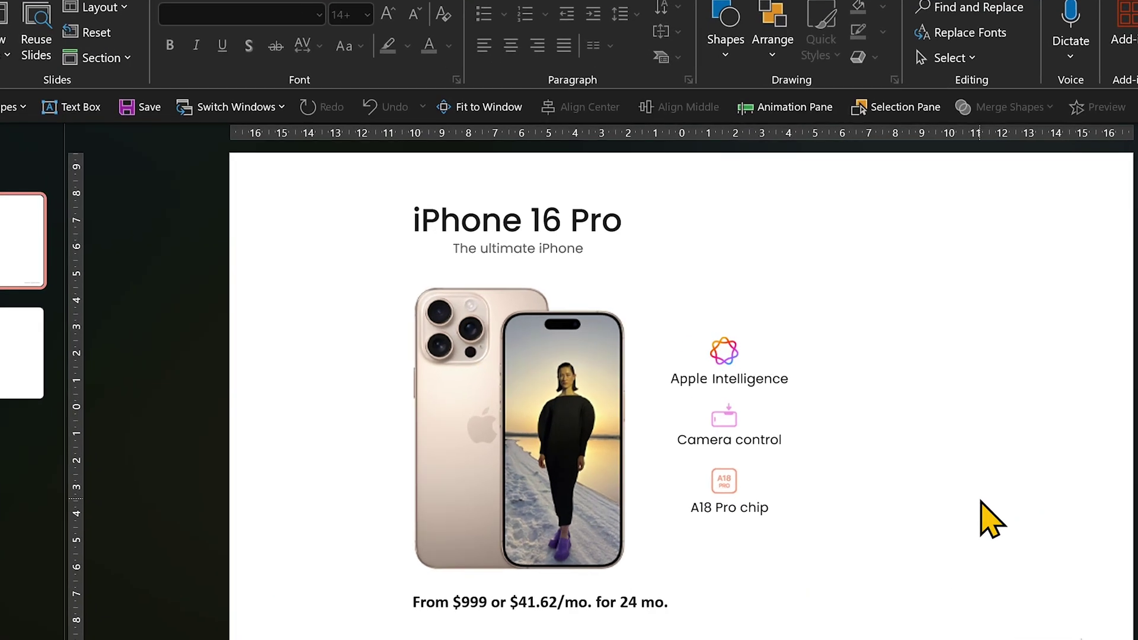
left_click(633, 248)
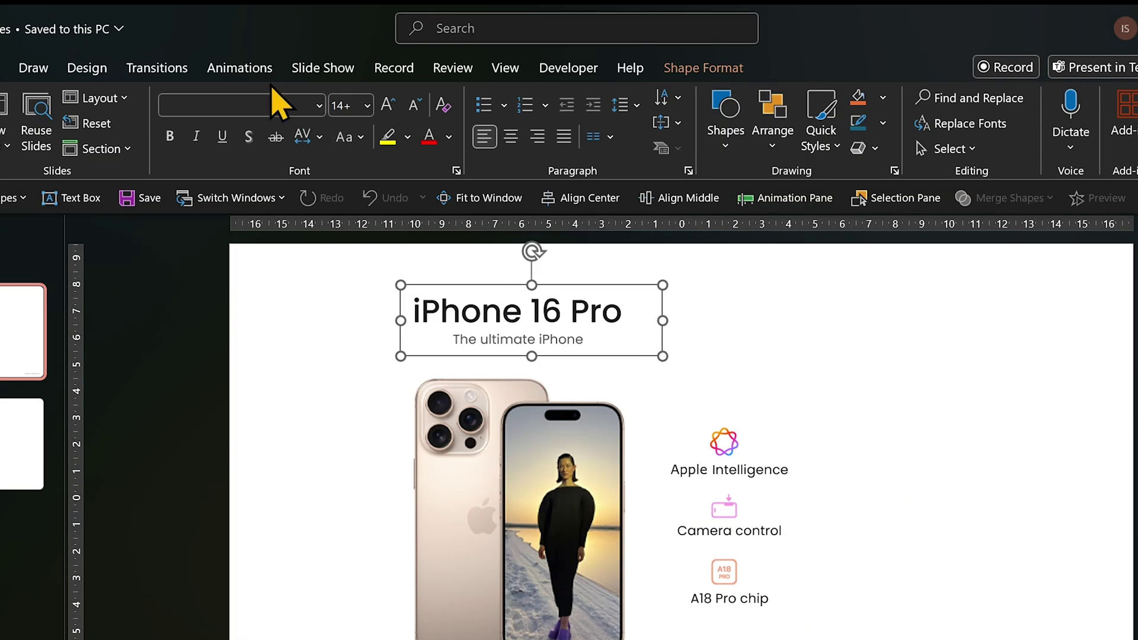
left_click(249, 70)
left_click(136, 148)
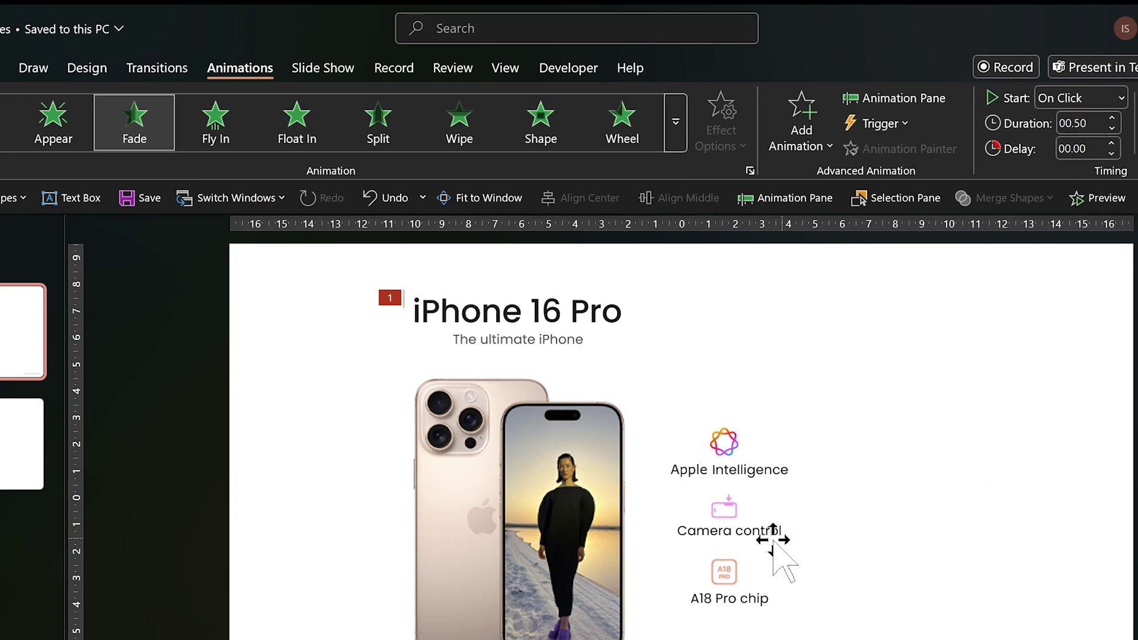
left_click(587, 557)
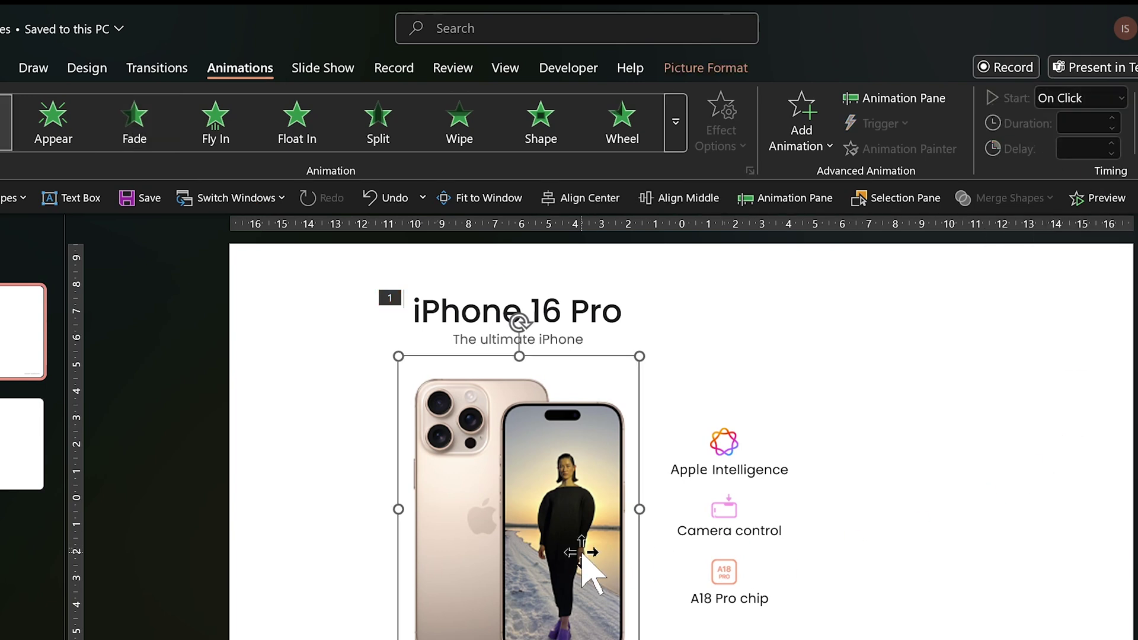
left_click(682, 145)
left_click(51, 330)
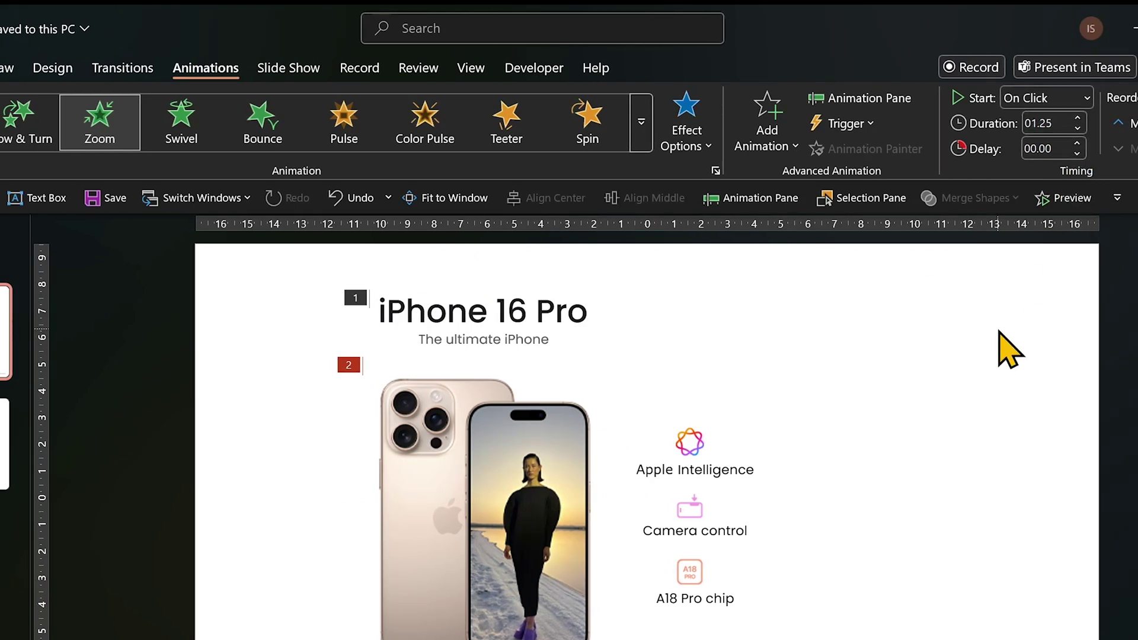
Make the Apple Intelligence and Camera control groups wipe in from the left
left_click(714, 470)
left_click(425, 124)
left_click(685, 131)
left_click(735, 262)
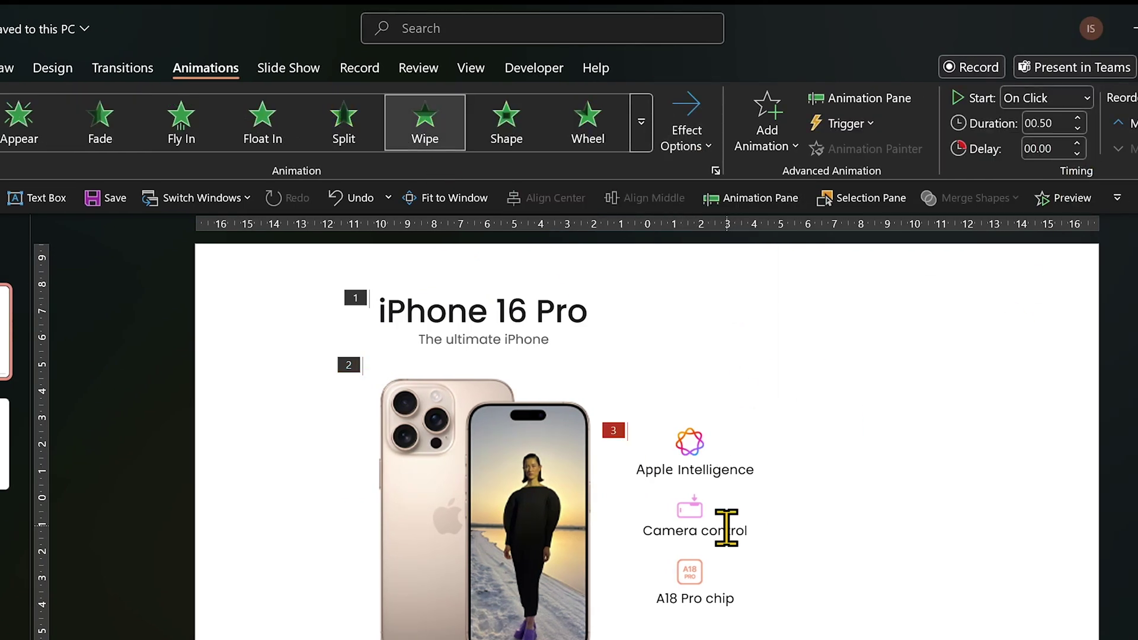
left_click(729, 536)
left_click(425, 125)
left_click(686, 131)
left_click(738, 261)
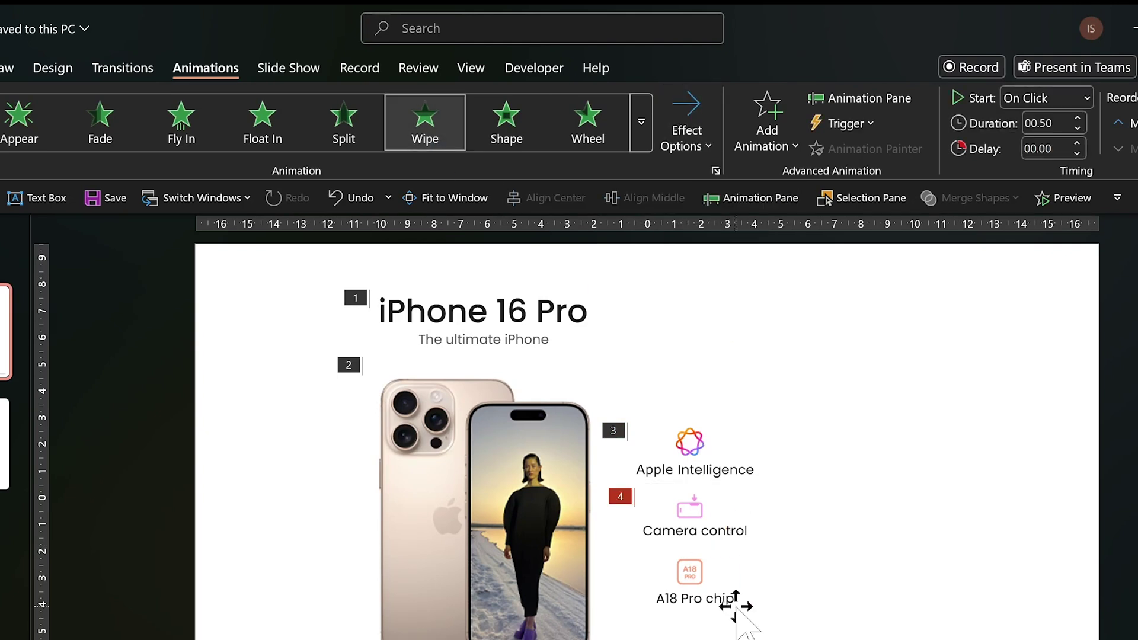
Add Wipe entrances with set directions to the A18 Pro chip group and the price text
left_click(734, 598)
left_click(425, 124)
left_click(686, 132)
left_click(735, 261)
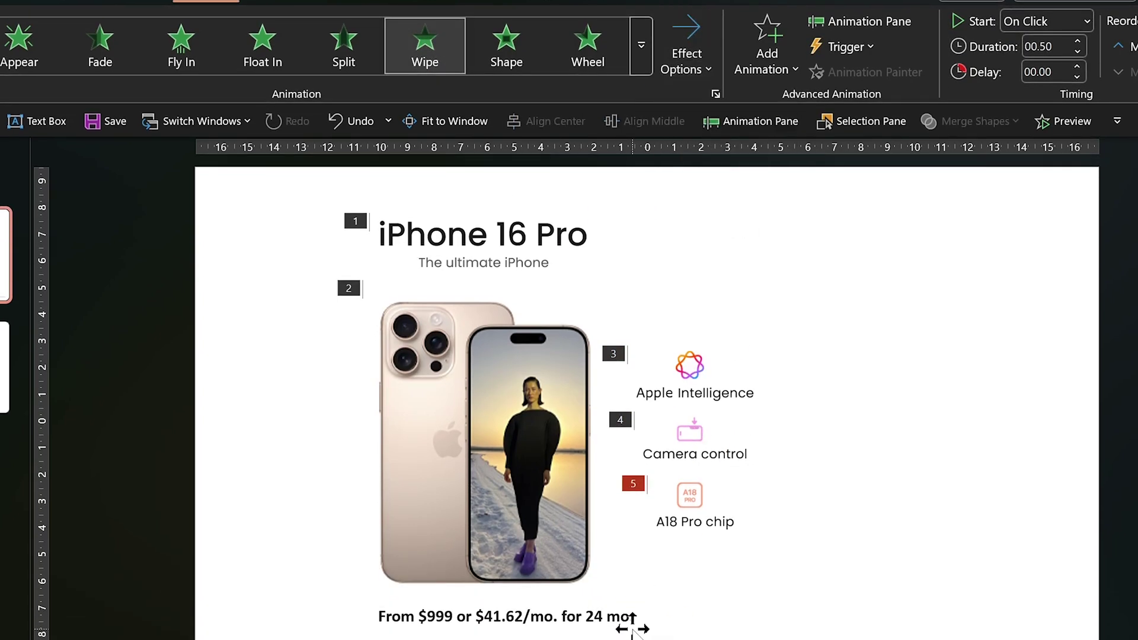
left_click(632, 625)
left_click(425, 46)
left_click(685, 56)
left_click(726, 195)
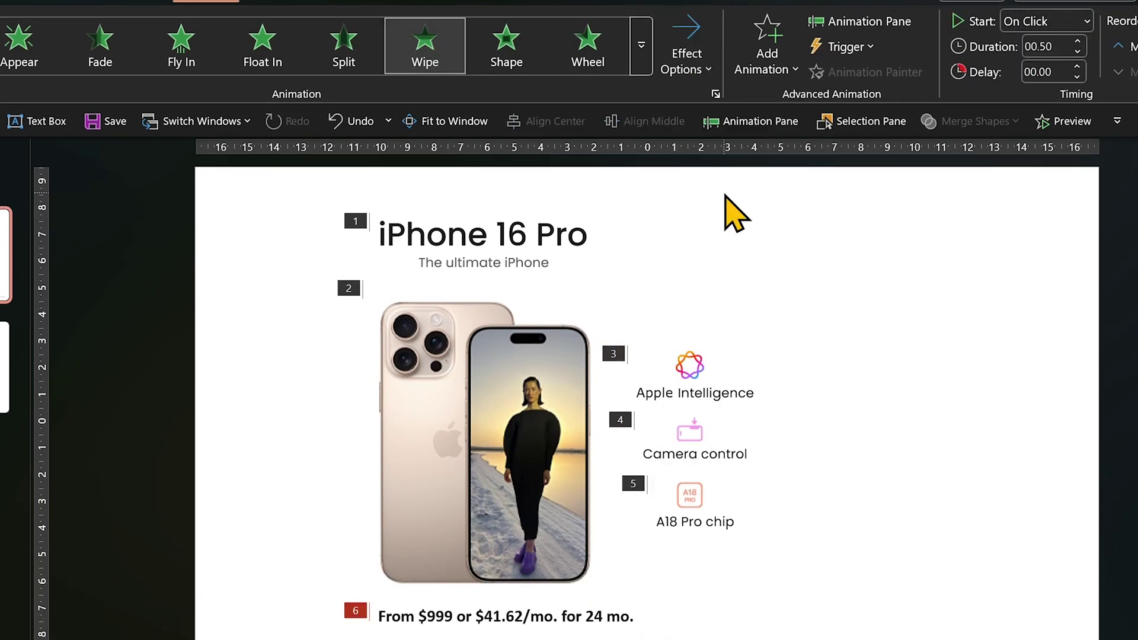
left_click(97, 365)
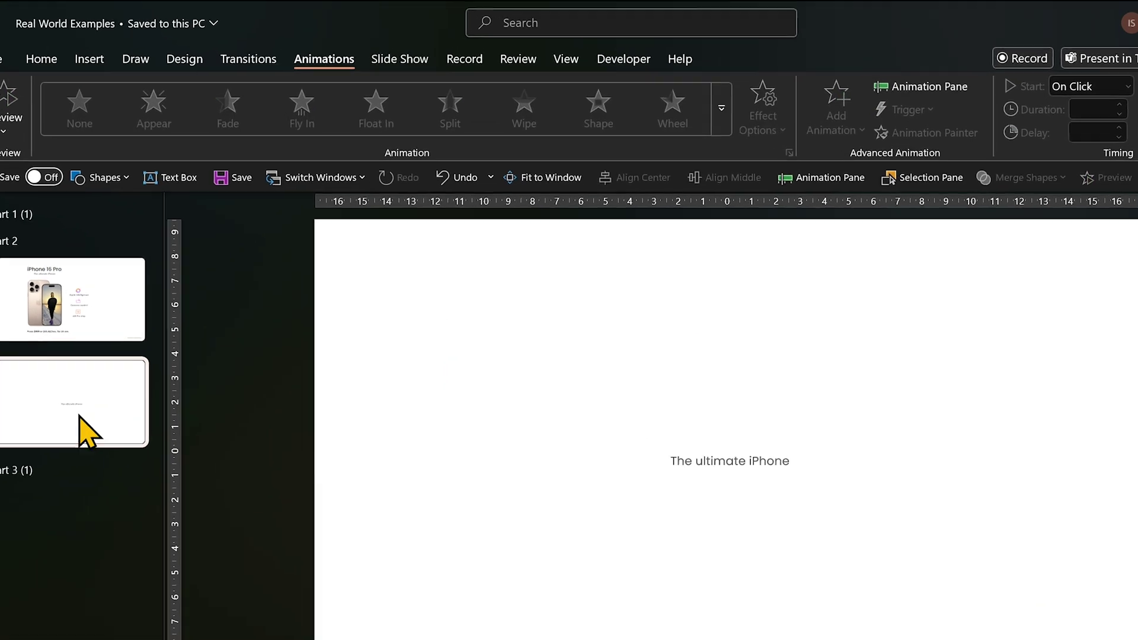
Apply a Fade transition to 'The ultimate iPhone' slide
left_click(249, 64)
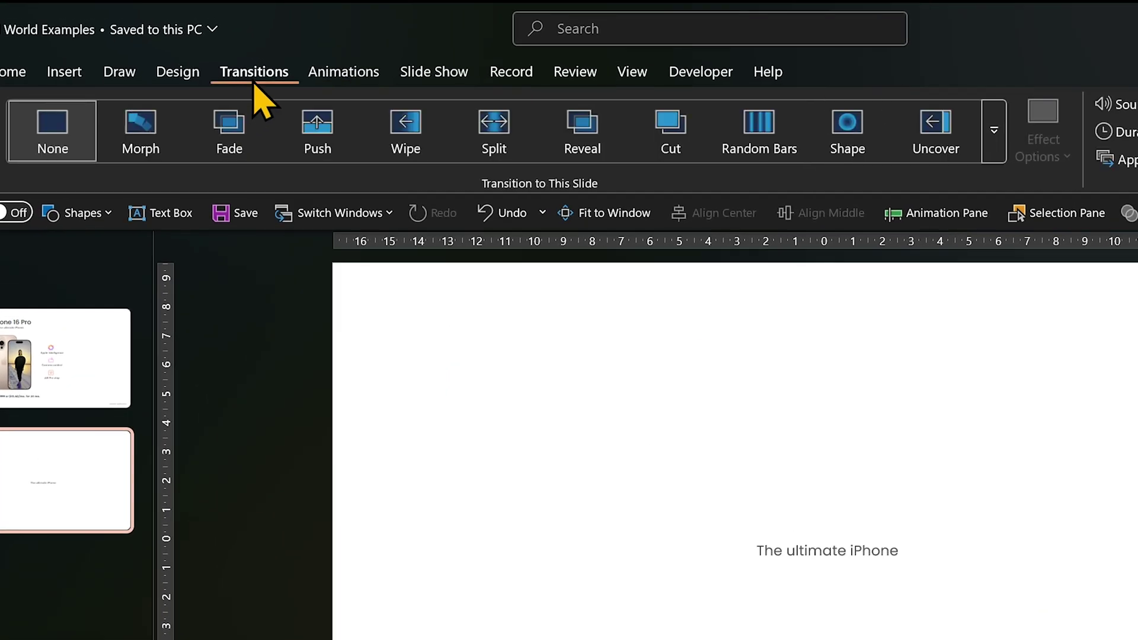
left_click(247, 147)
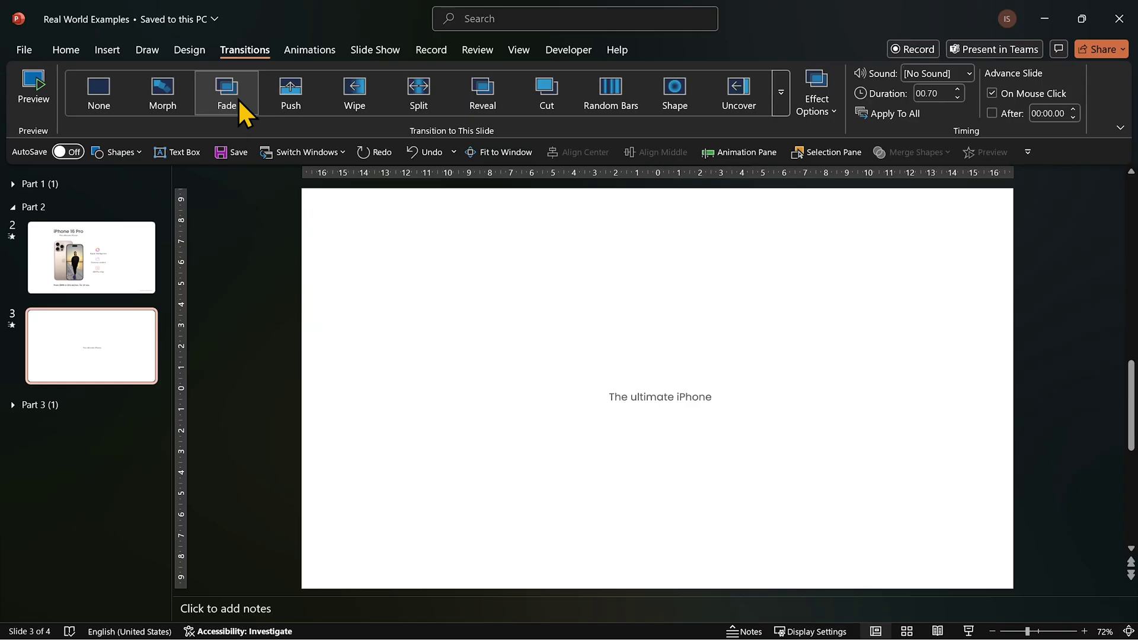
left_click(119, 254)
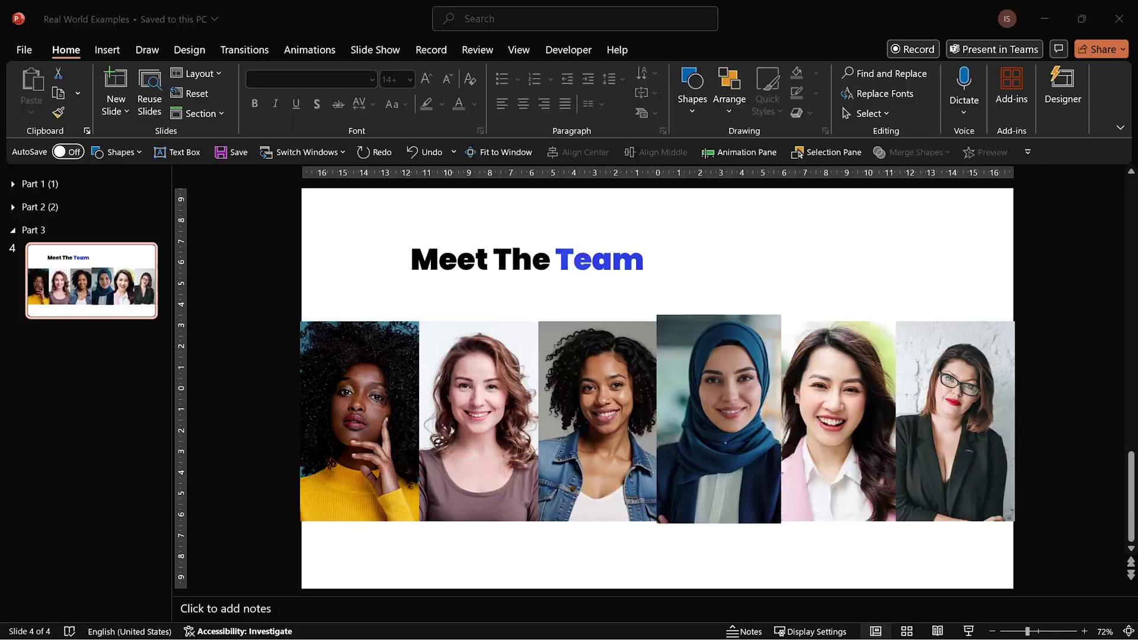
left_click(968, 273)
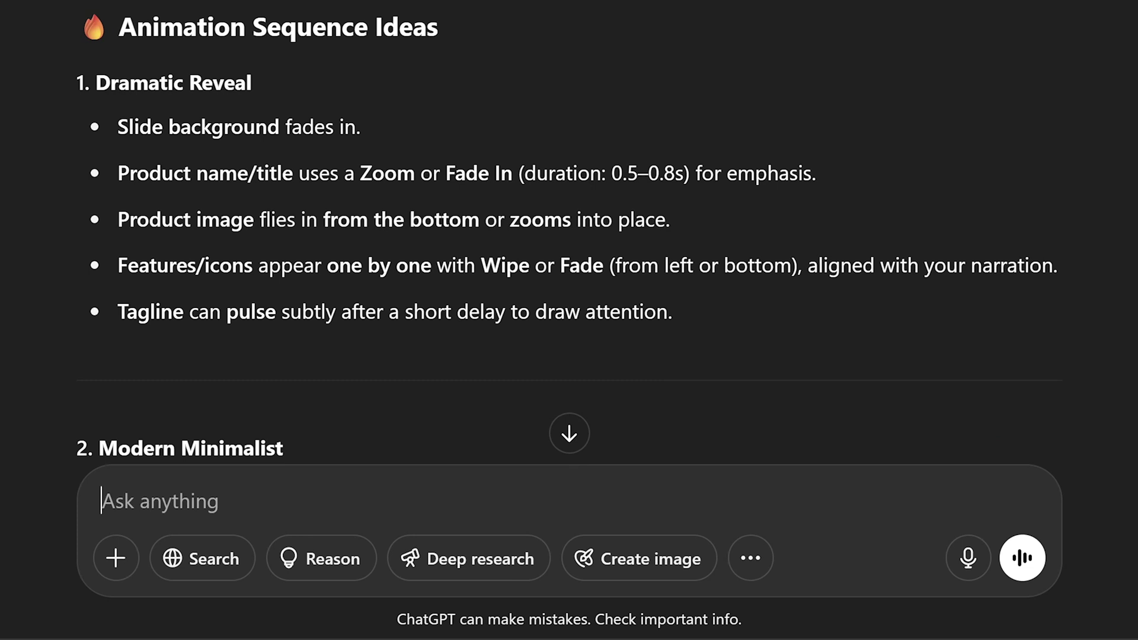
Ask ChatGPT for a PowerPoint VBA macro that fades in all images on slide 4
type("Wri")
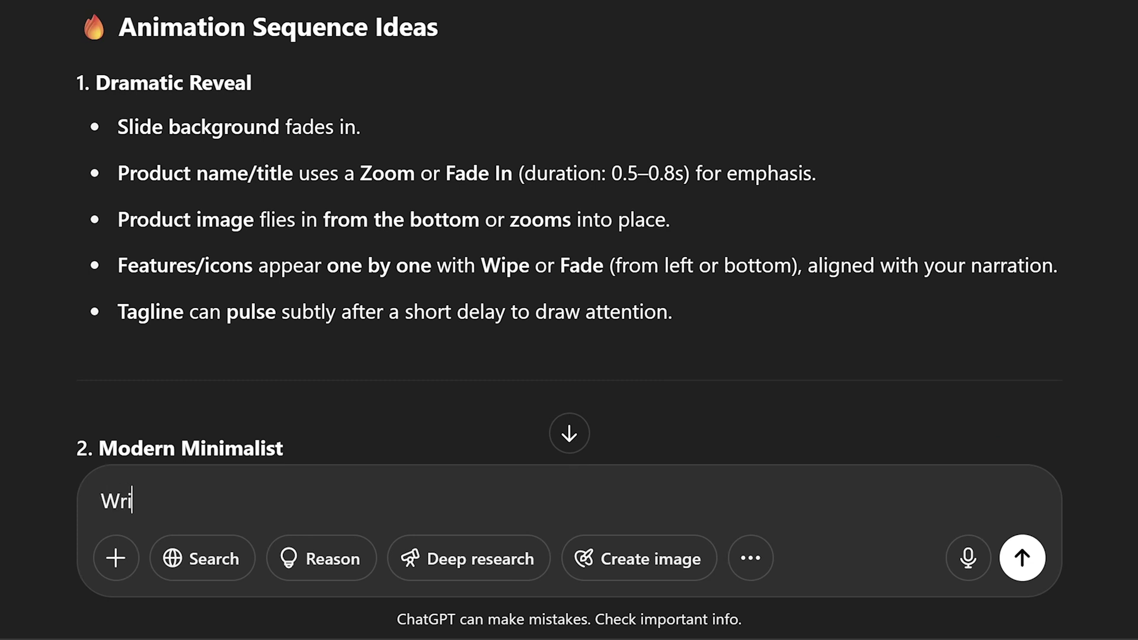
type("te a PowerPoint VBA macro to apply 'Fade' animation to all images on slide 4")
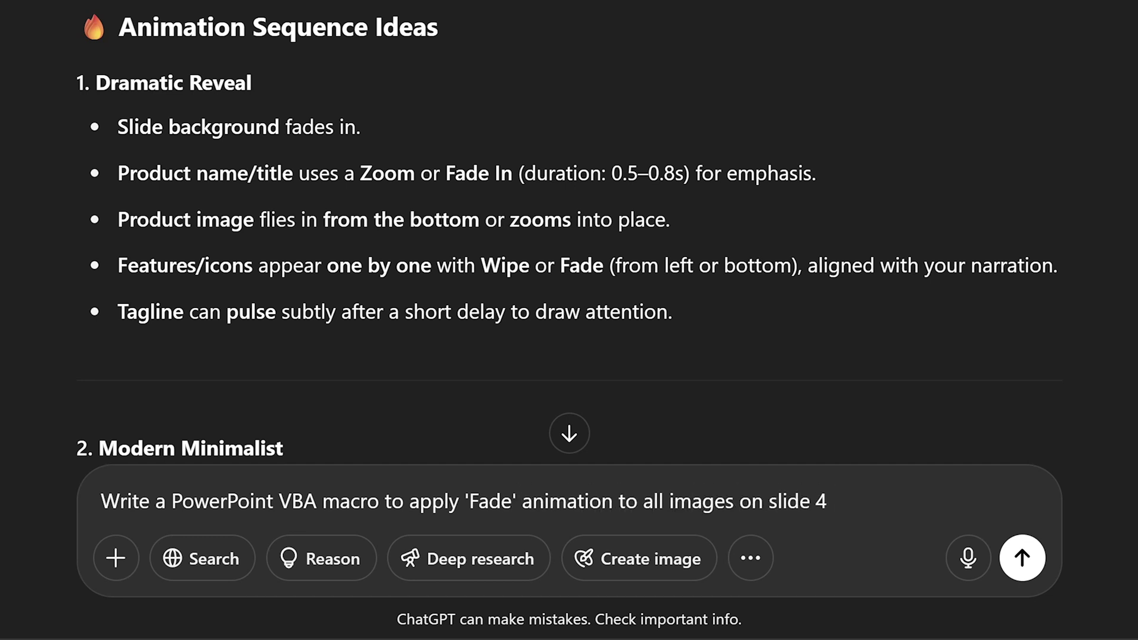
key("Return")
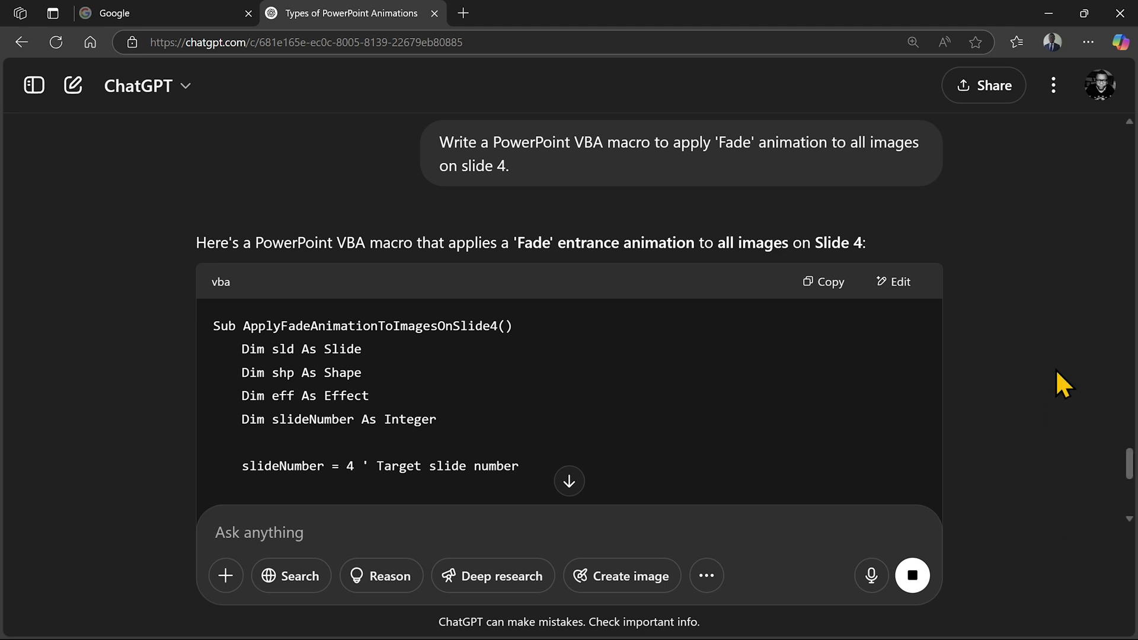
scroll(1055, 369, "up", 5)
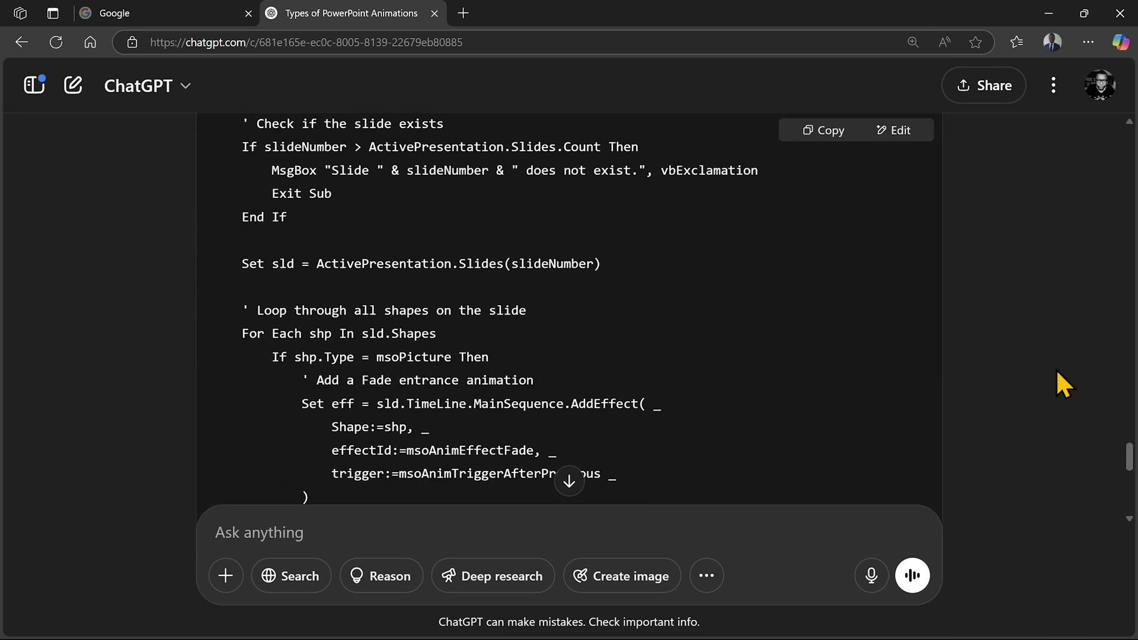
scroll(1056, 370, "up", 5)
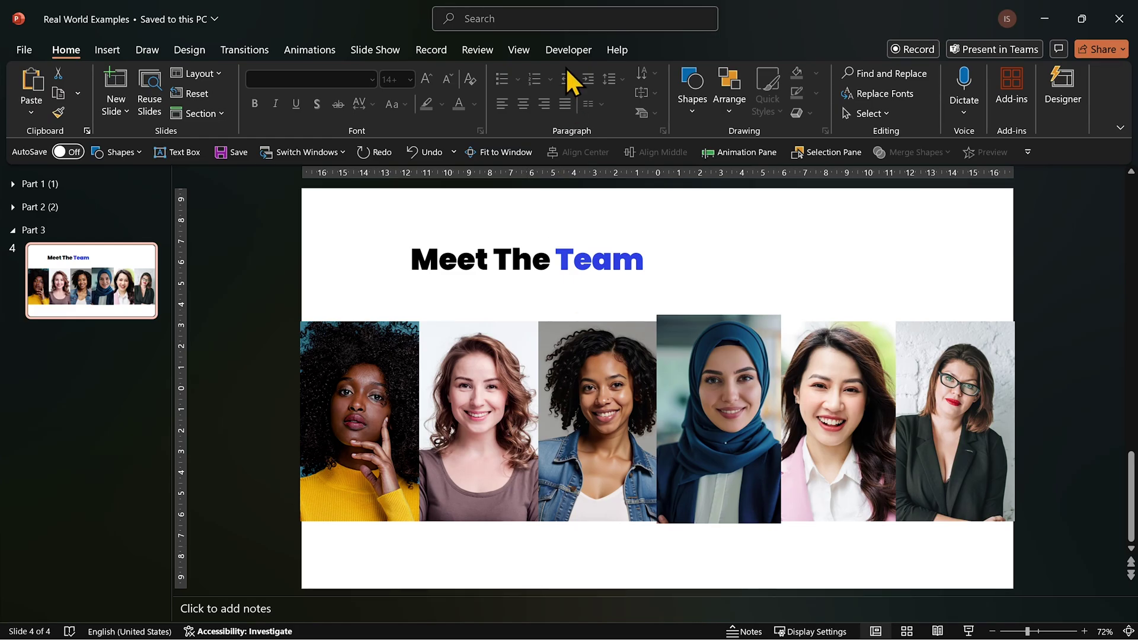
Open the Visual Basic editor from Developer and insert a new blank module
left_click(566, 57)
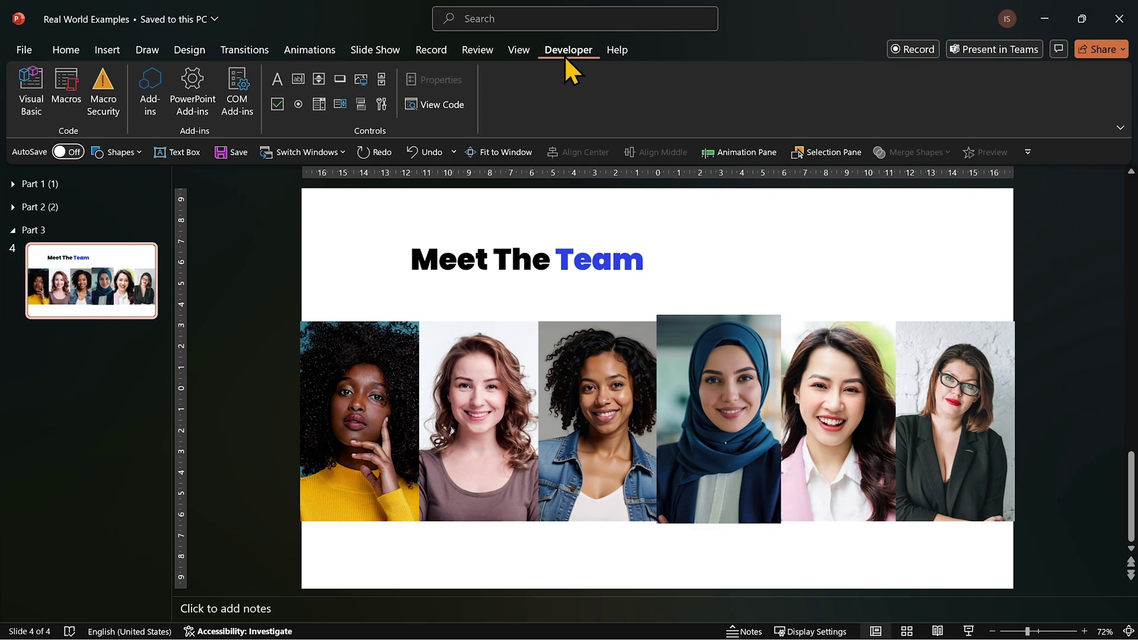
left_click(43, 117)
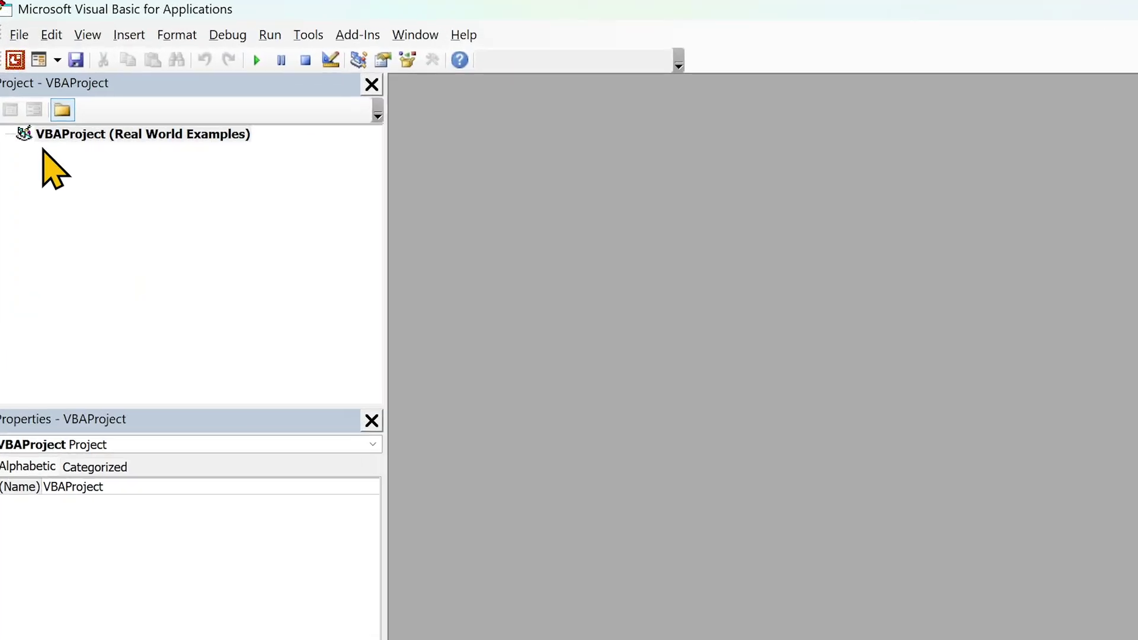
left_click(57, 60)
left_click(82, 114)
Paste the fade macro into Module1, run it, confirm the message, and close the editor
left_click(521, 188)
right_click(521, 190)
left_click(574, 254)
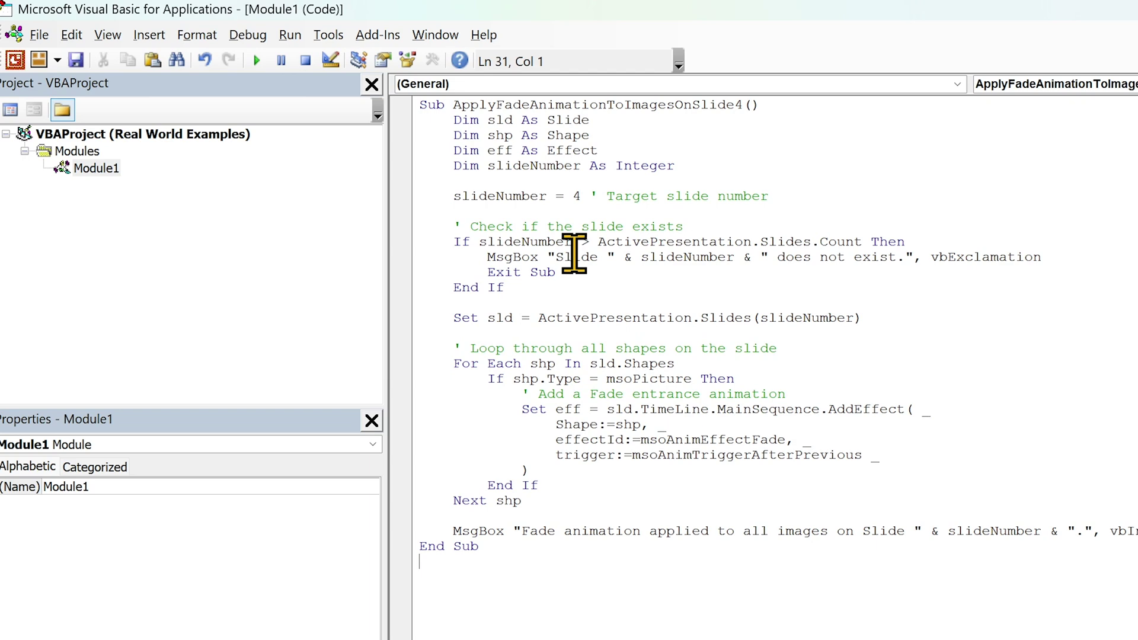
left_click(257, 60)
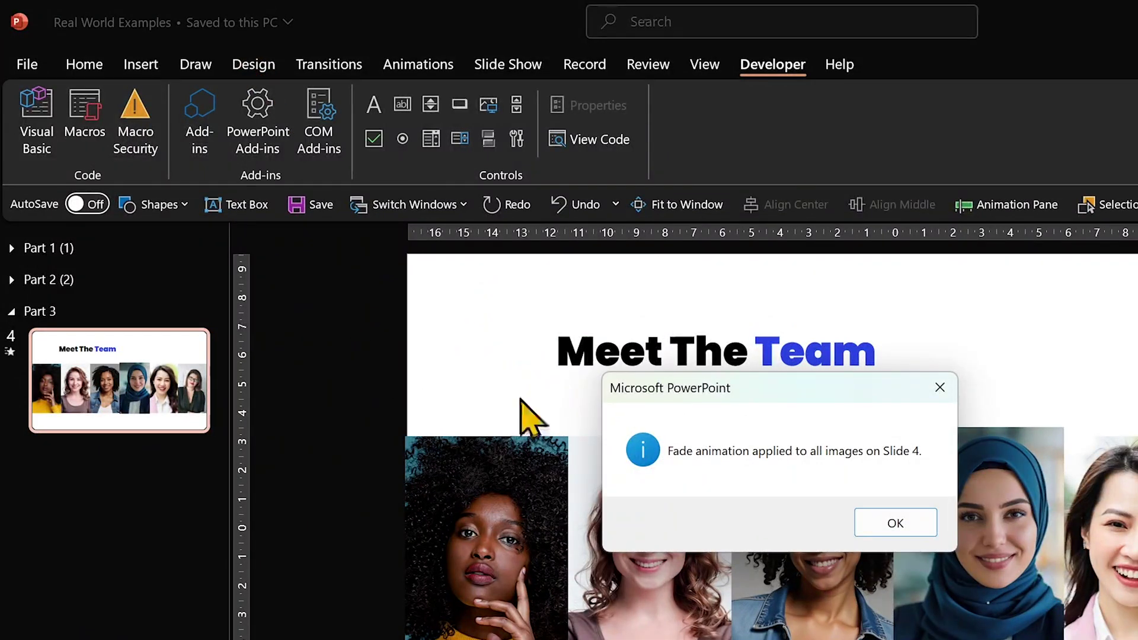
left_click(892, 524)
left_click(1122, 8)
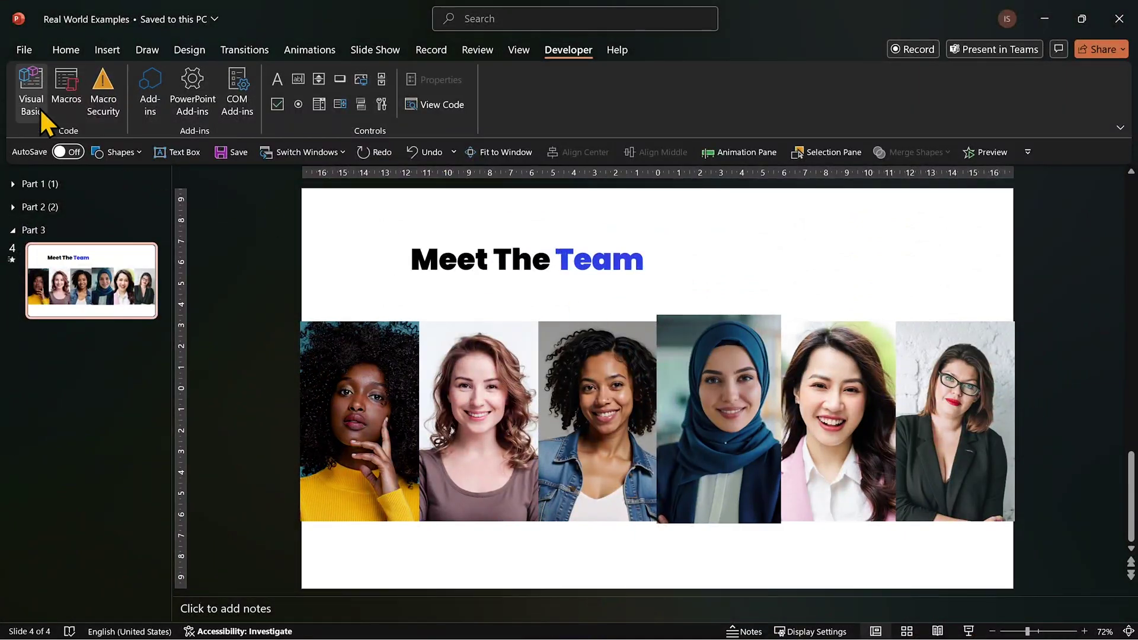
In Module1's fade macro, replace the slide number 4 with 10
left_click(41, 113)
left_click(382, 147)
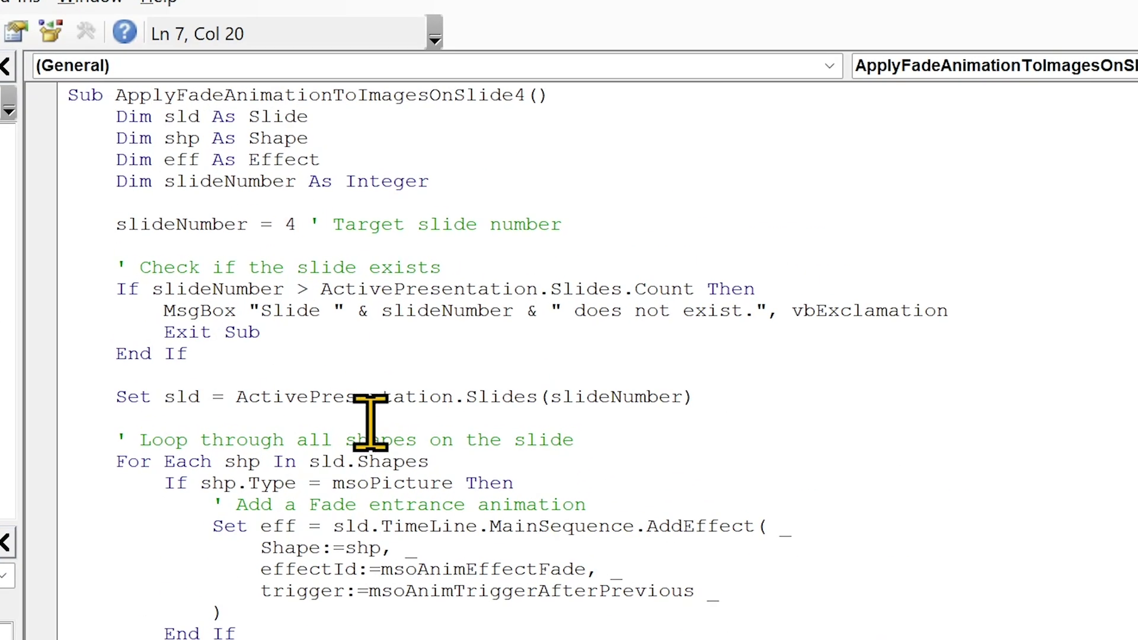
key("BackSpace")
type("10")
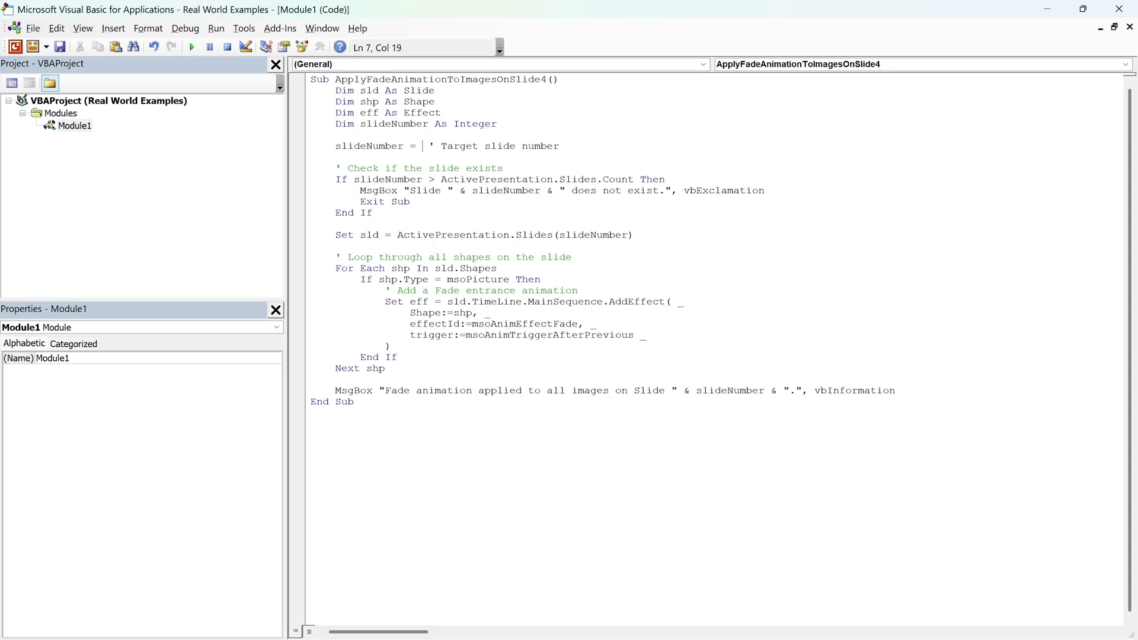